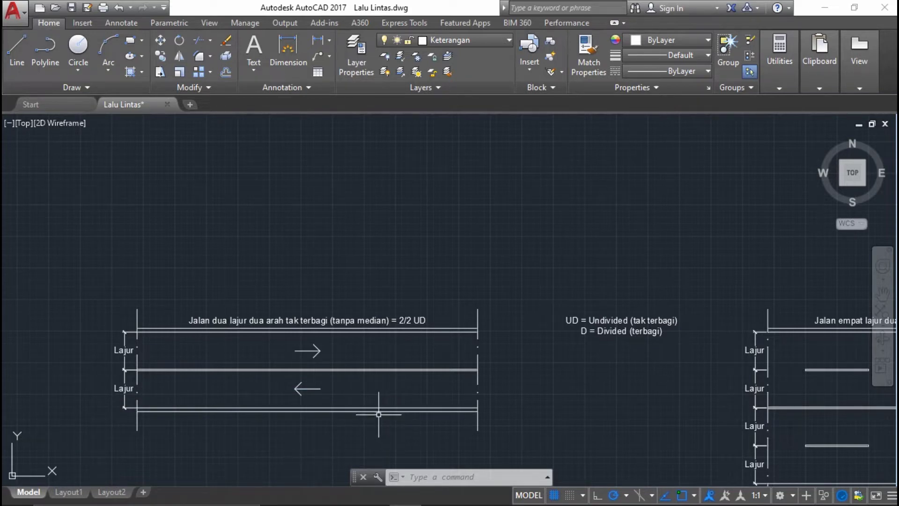
Step: Pan to the 2/2 UD undivided road diagram and zoom in on its lanes
middle_drag(393, 394, 456, 299)
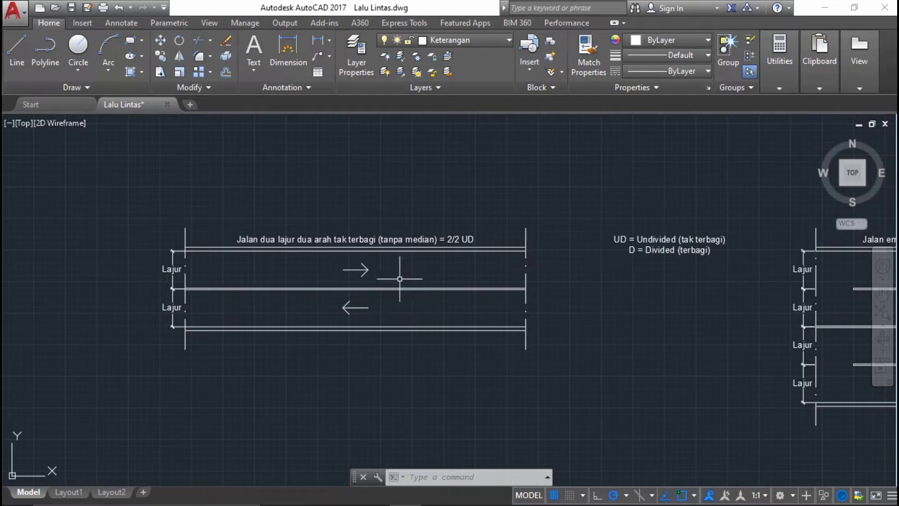
scroll(375, 264, up, 2)
scroll(426, 269, up, 2)
scroll(469, 264, down, 4)
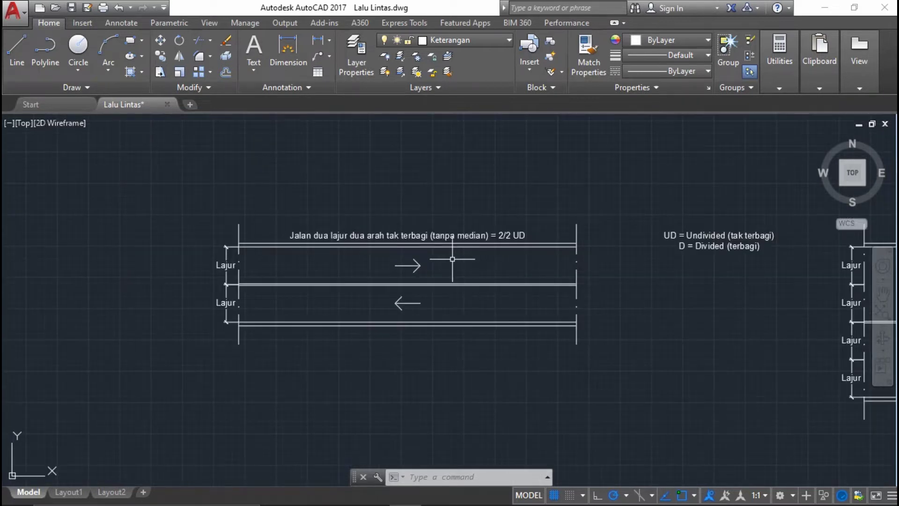
scroll(453, 259, up, 2)
scroll(453, 257, up, 3)
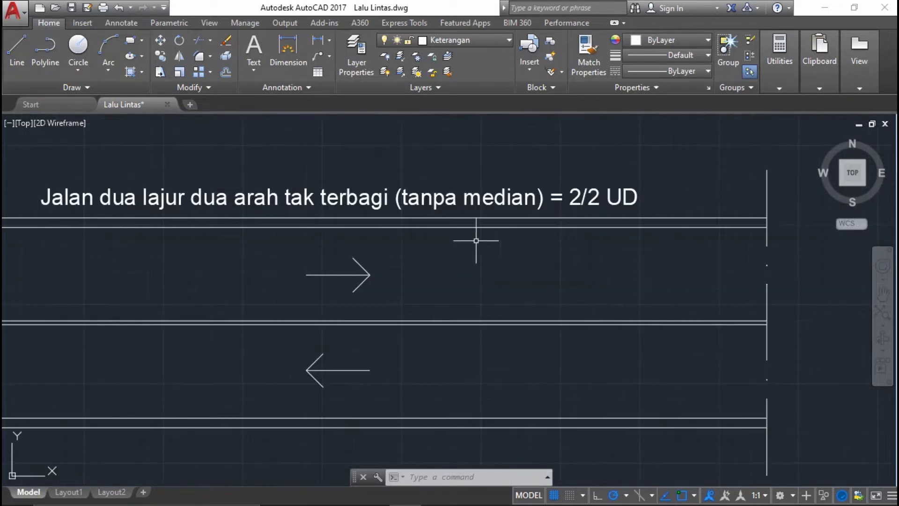
scroll(487, 216, down, 4)
scroll(458, 185, up, 3)
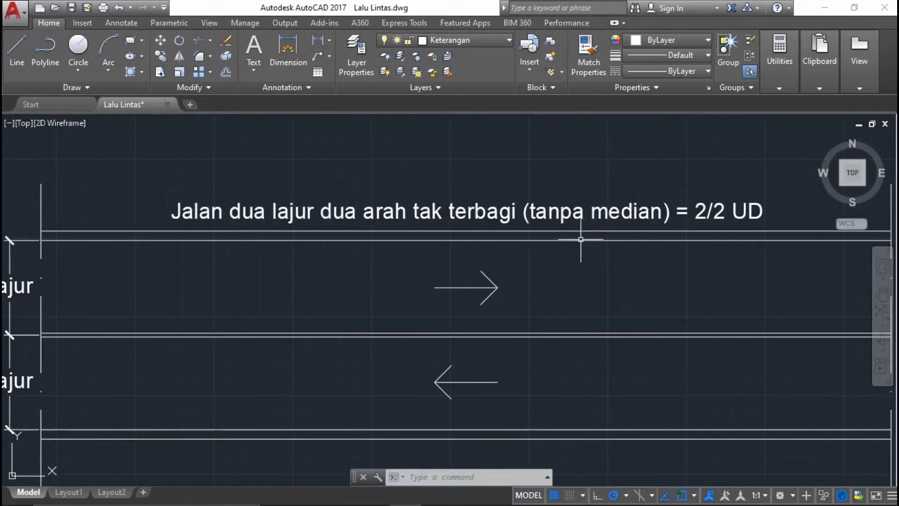
Step: Pan along the 2/2 UD road to its right end, then on to the UD/D legend
middle_drag(593, 234, 446, 227)
scroll(485, 210, down, 2)
scroll(496, 217, up, 2)
scroll(629, 198, down, 2)
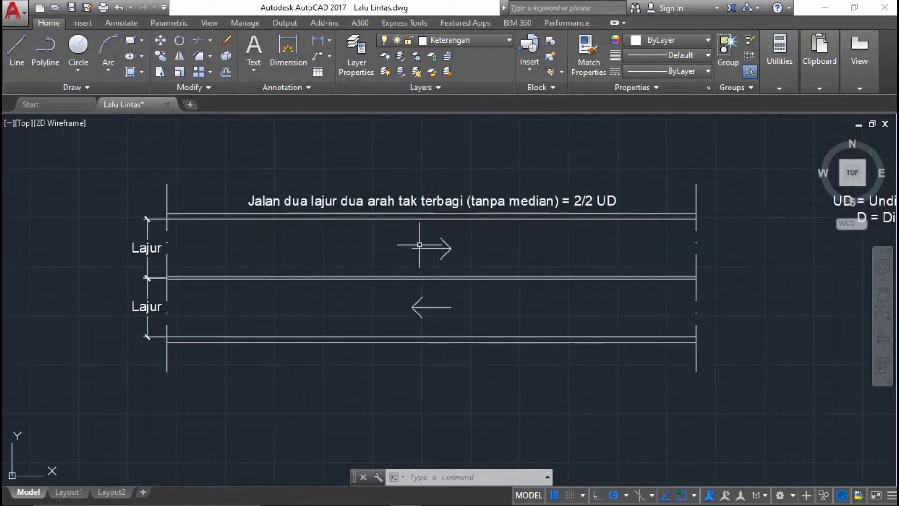
scroll(388, 240, up, 3)
scroll(440, 256, down, 2)
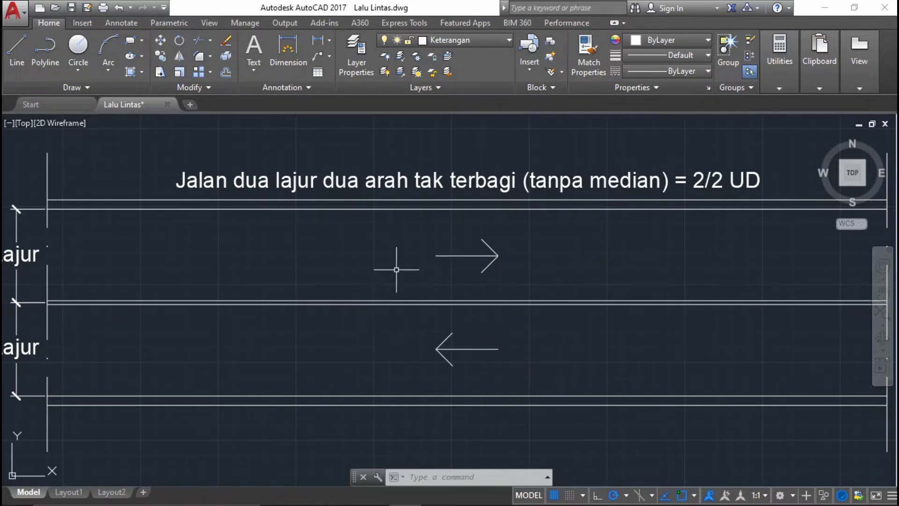
scroll(387, 271, down, 3)
scroll(490, 289, up, 4)
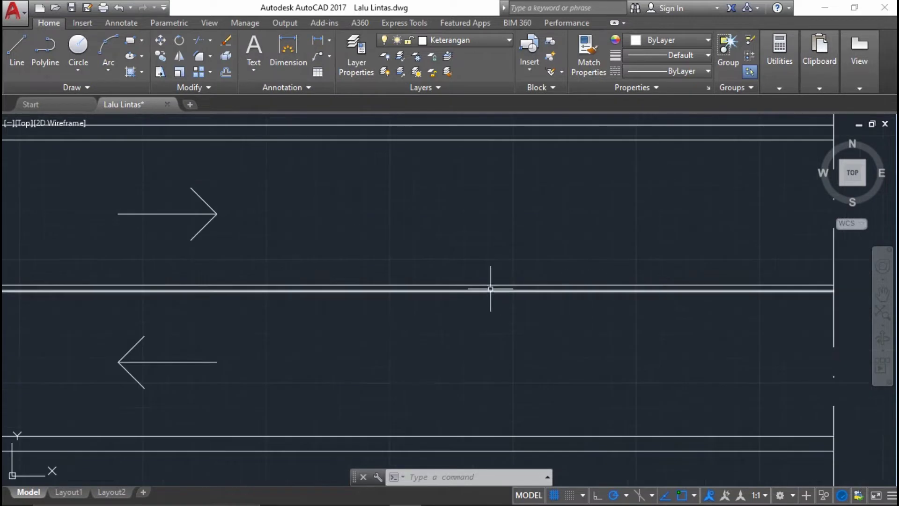
scroll(491, 288, down, 3)
scroll(159, 286, up, 3)
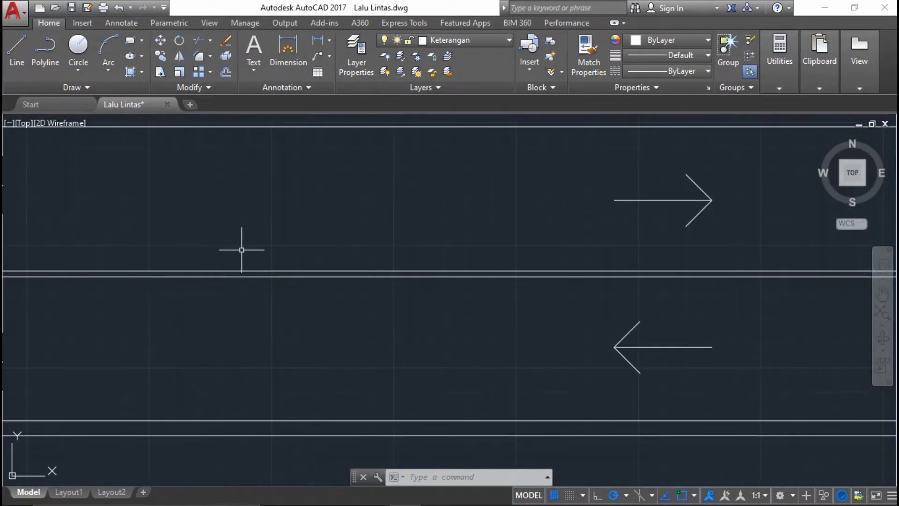
scroll(242, 250, down, 2)
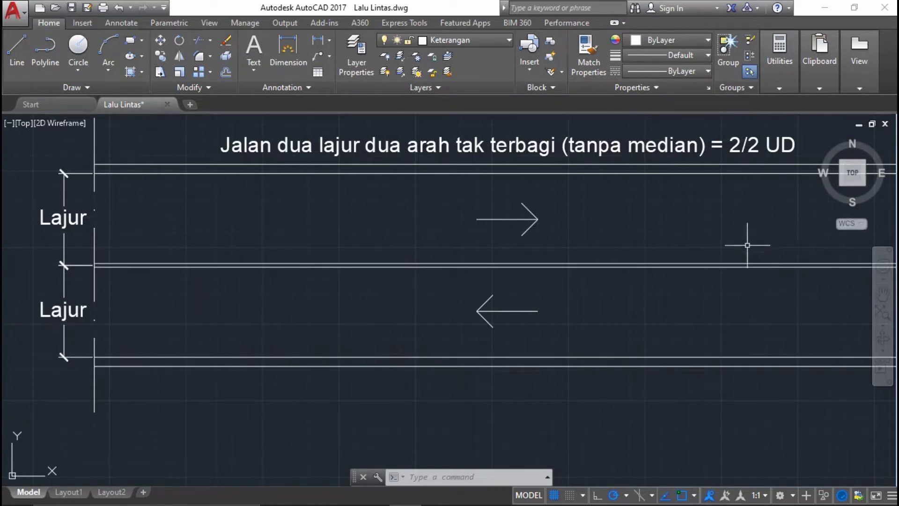
middle_drag(731, 260, 611, 285)
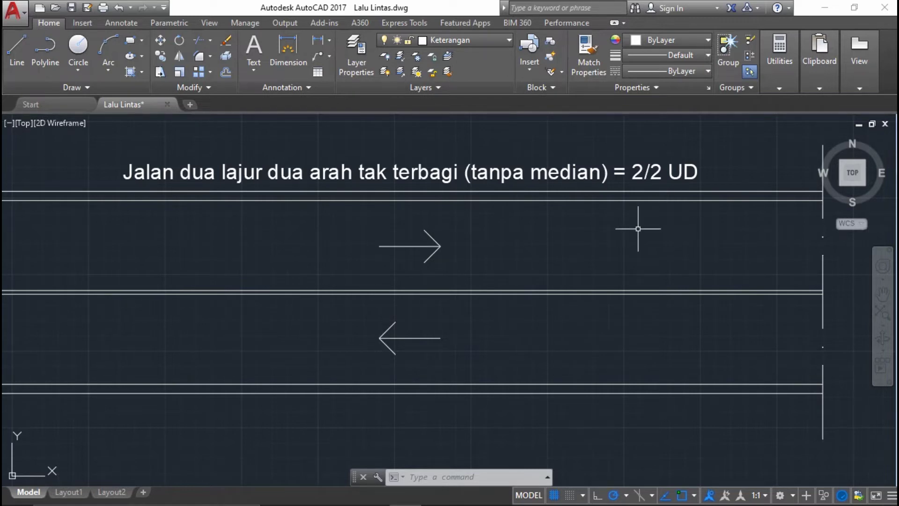
middle_drag(618, 246, 327, 237)
Step: Pan past the UD/D legend and centre the 4/2 UD road diagram
scroll(641, 199, down, 2)
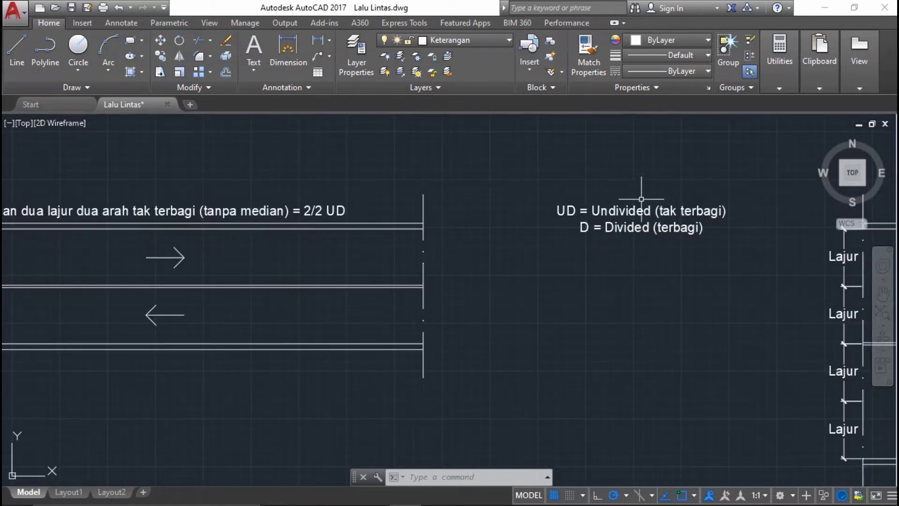
scroll(672, 189, up, 2)
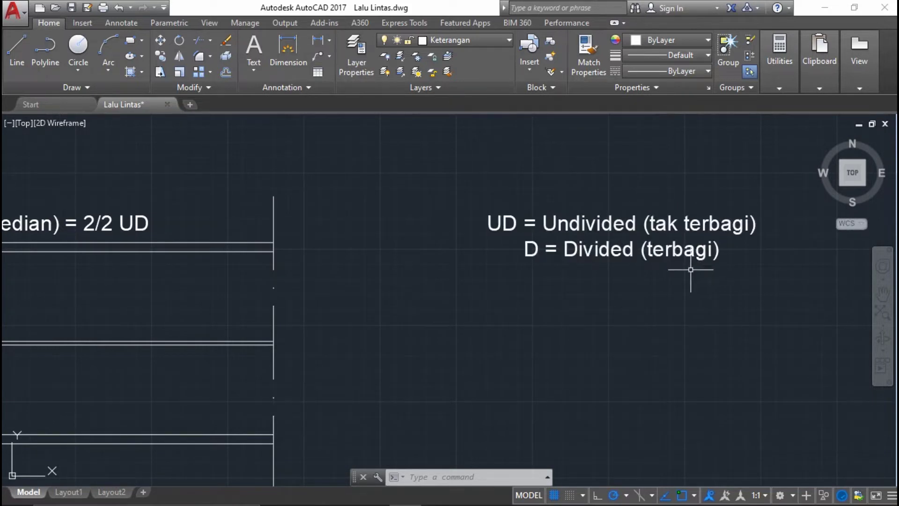
middle_drag(693, 267, 425, 225)
scroll(320, 233, down, 2)
middle_drag(509, 244, 422, 235)
scroll(422, 235, down, 3)
scroll(683, 240, up, 2)
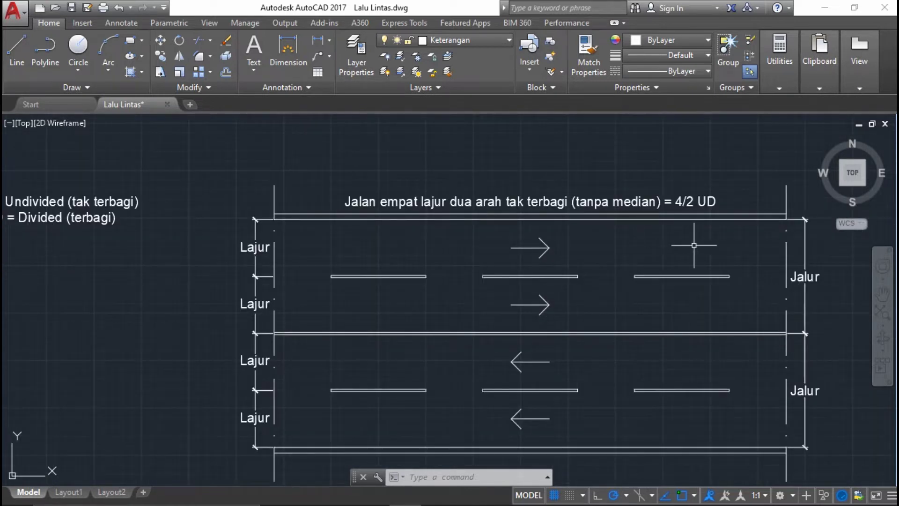
middle_drag(682, 241, 571, 246)
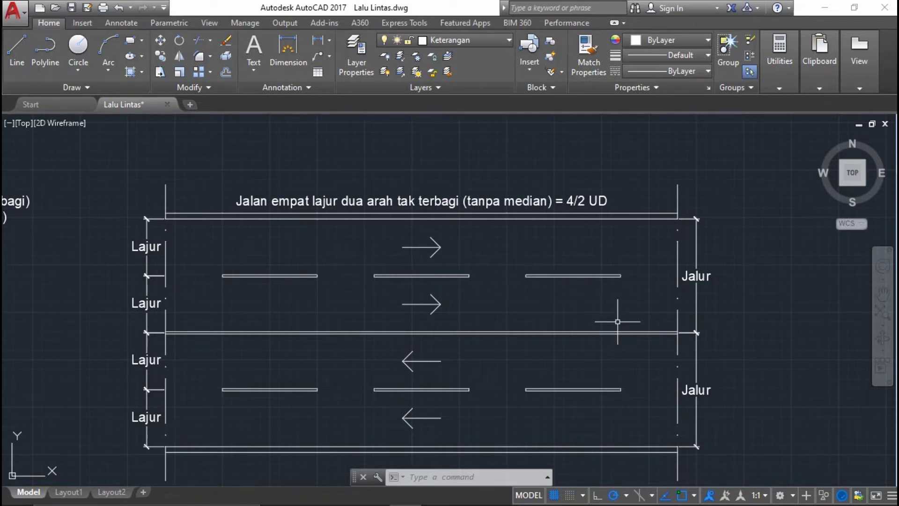
Step: Reposition the view and move across the 4/2 UD road's four lanes
mouse_move(615, 323)
middle_down()
mouse_move(658, 265)
mouse_move(652, 280)
middle_up()
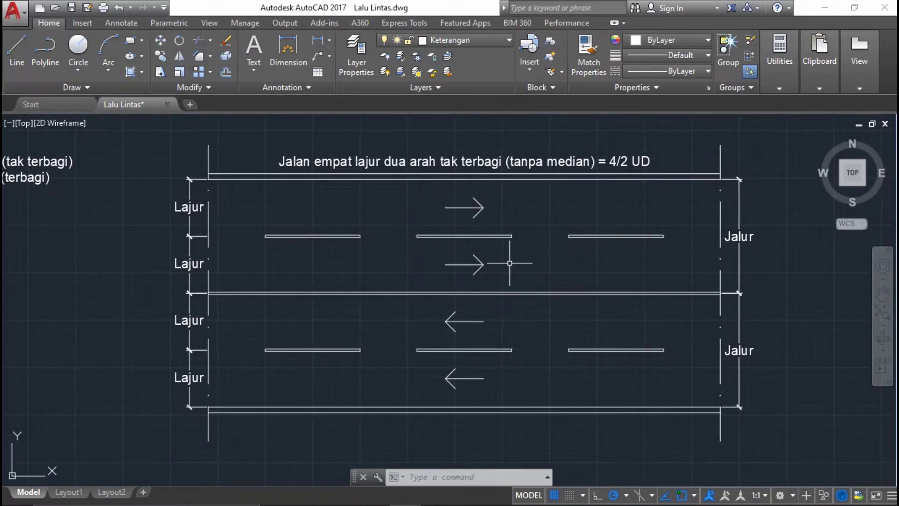
scroll(507, 260, up, 2)
scroll(532, 216, down, 4)
scroll(455, 207, up, 3)
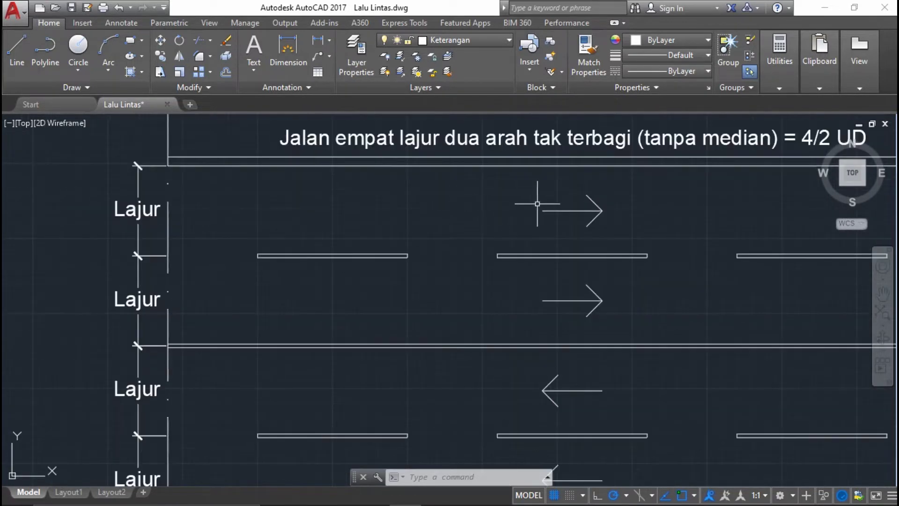
middle_drag(586, 309, 516, 183)
scroll(481, 360, down, 3)
scroll(557, 271, up, 2)
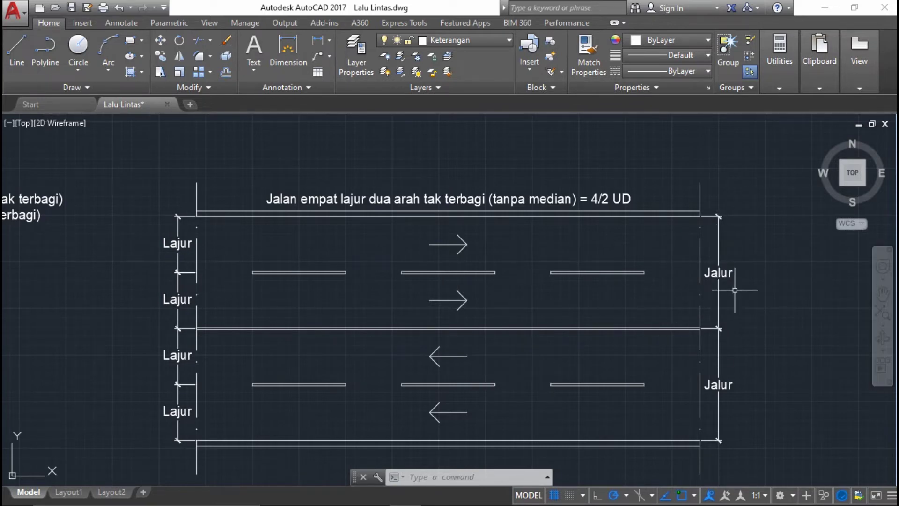
Step: Zoom in and out over the 4/2 UD road to inspect its lane arrows
scroll(642, 397, up, 1)
scroll(573, 296, down, 1)
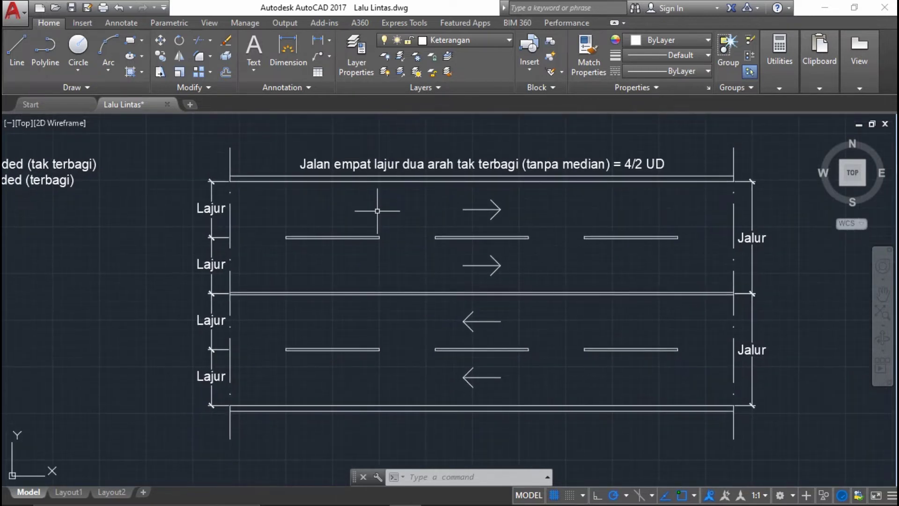
scroll(478, 318, up, 2)
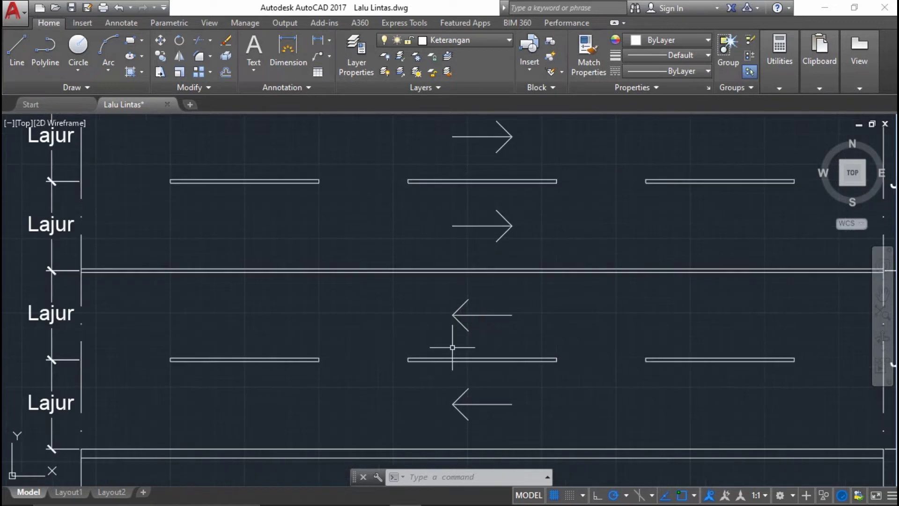
scroll(635, 327, down, 4)
scroll(596, 355, up, 1)
scroll(596, 332, up, 2)
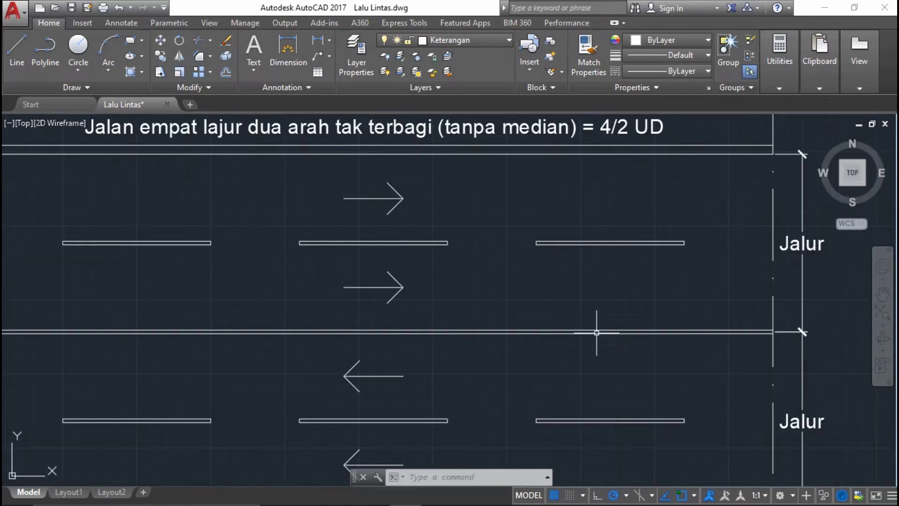
scroll(622, 241, down, 3)
scroll(628, 267, up, 4)
scroll(484, 239, down, 3)
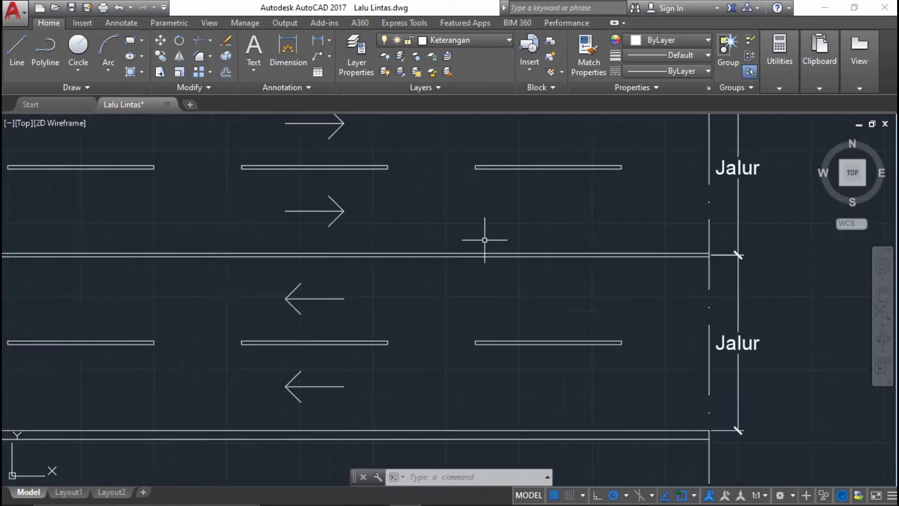
scroll(515, 230, down, 2)
scroll(515, 230, up, 2)
middle_drag(495, 231, 588, 267)
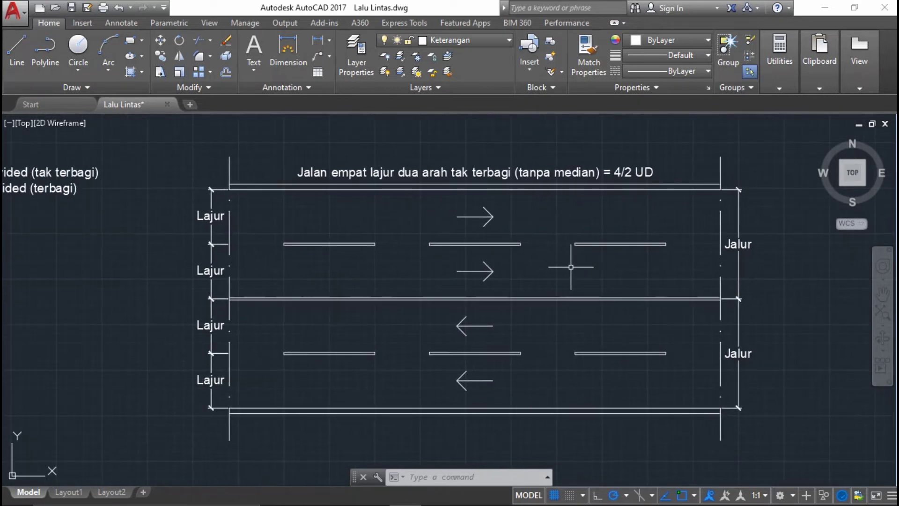
scroll(574, 271, down, 2)
scroll(583, 289, up, 4)
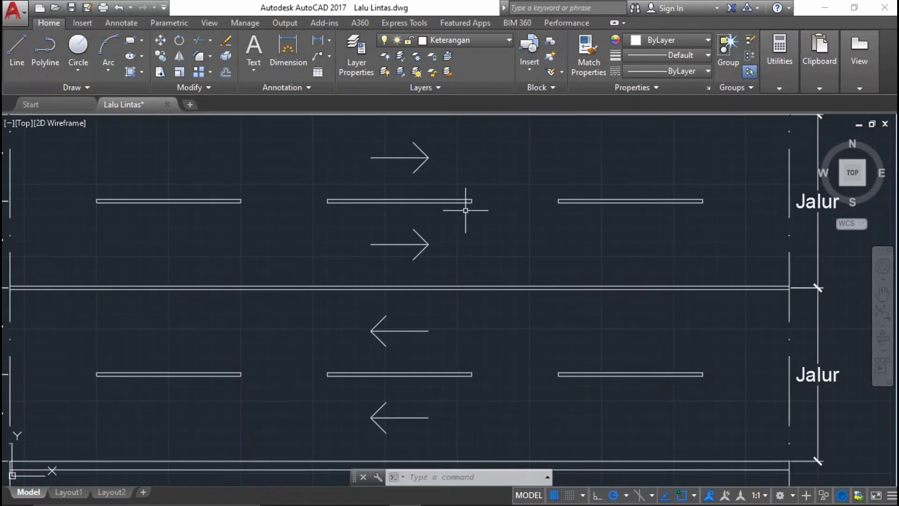
scroll(549, 303, down, 4)
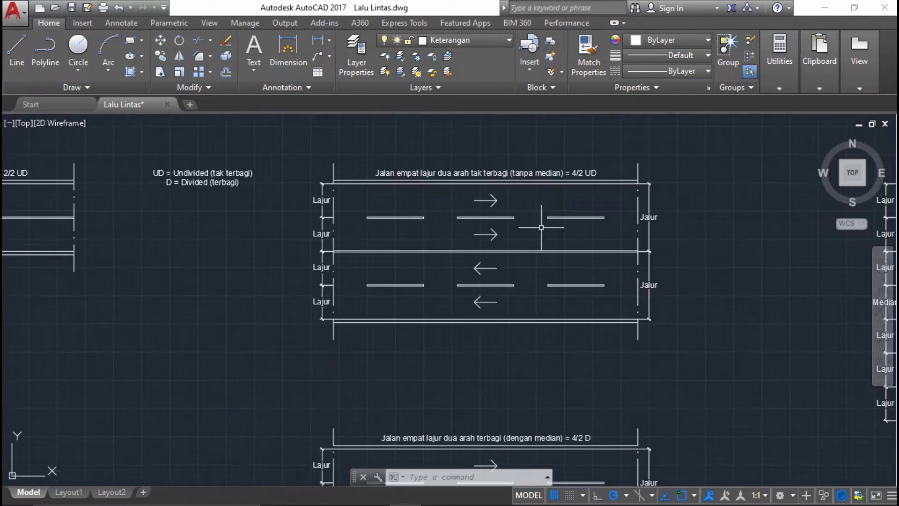
Step: Pan to the 4/2 D divided road and zoom to frame it
scroll(410, 281, up, 4)
scroll(433, 283, down, 4)
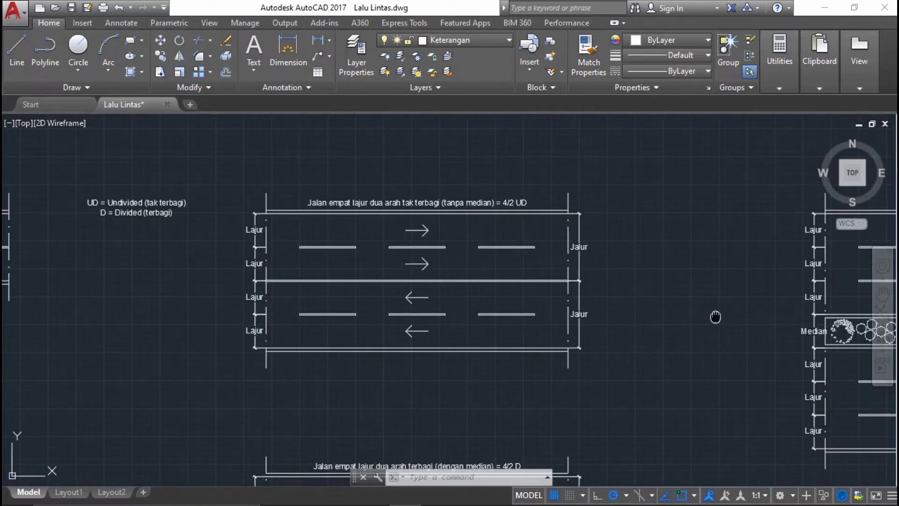
middle_drag(735, 311, 352, 211)
scroll(215, 271, down, 4)
scroll(215, 278, up, 2)
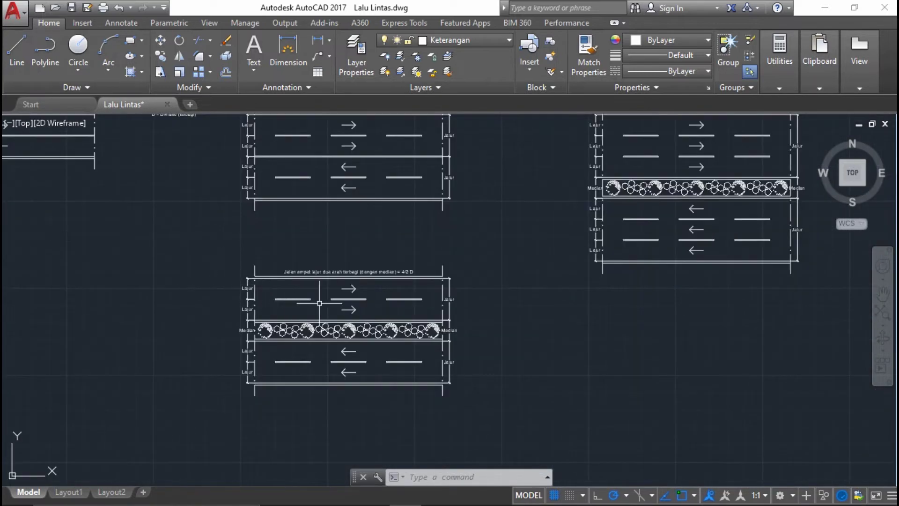
scroll(312, 302, up, 4)
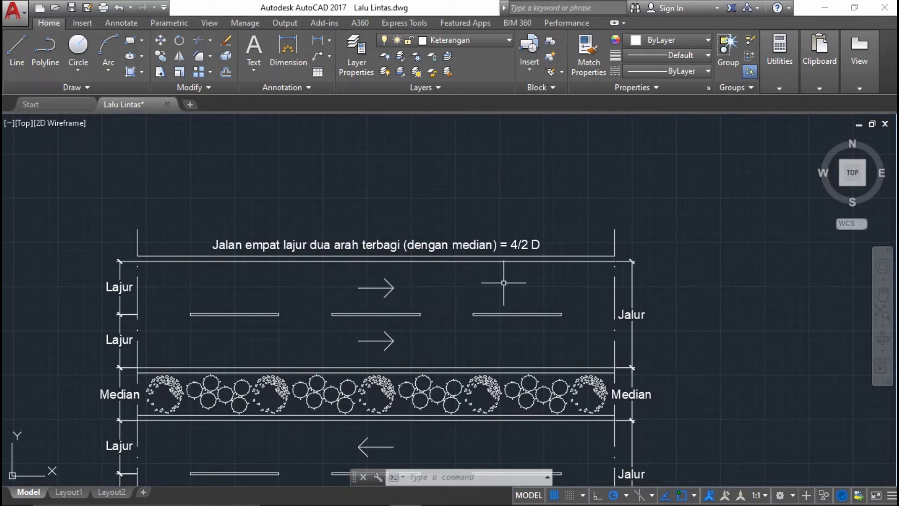
middle_drag(503, 283, 568, 223)
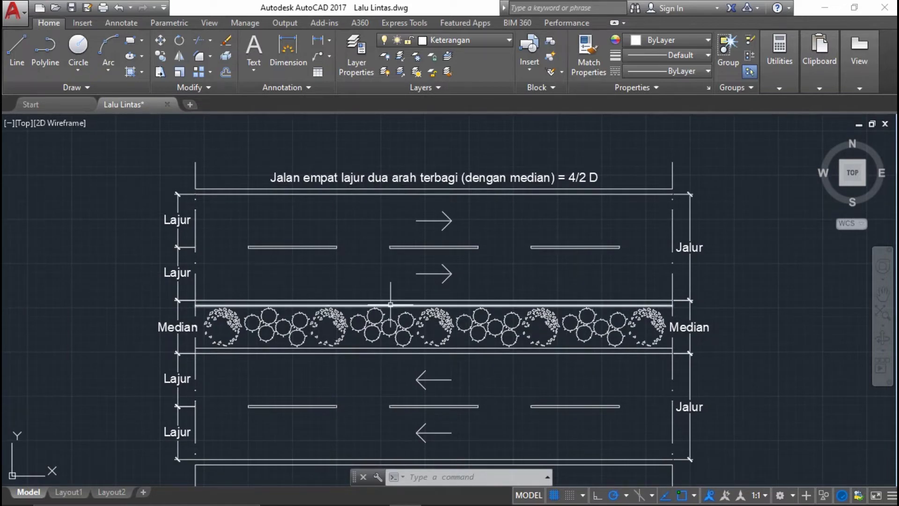
scroll(456, 323, down, 8)
scroll(399, 323, up, 5)
scroll(398, 324, up, 3)
scroll(398, 323, down, 3)
Step: Look over the 4/2 D road's tree-planted median, lanes and Lajur, Jalur, Median labels
mouse_move(382, 464)
middle_down()
mouse_move(374, 319)
mouse_move(497, 161)
mouse_move(424, 264)
middle_up()
scroll(375, 318, up, 3)
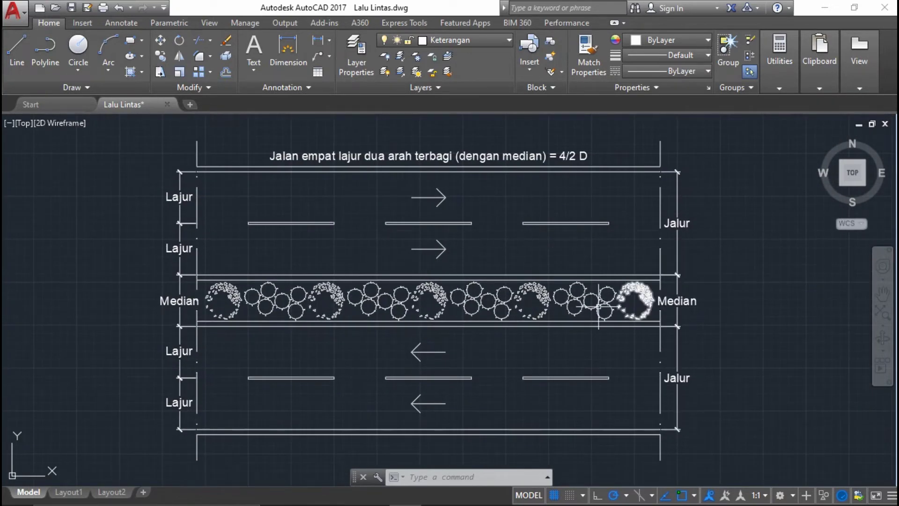
scroll(392, 317, up, 2)
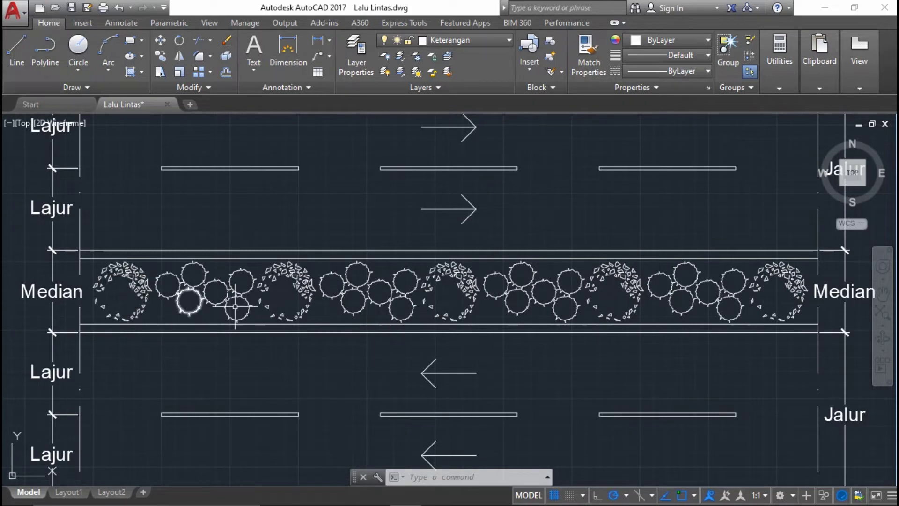
scroll(429, 303, down, 2)
scroll(351, 345, up, 2)
scroll(422, 331, down, 6)
scroll(425, 335, up, 6)
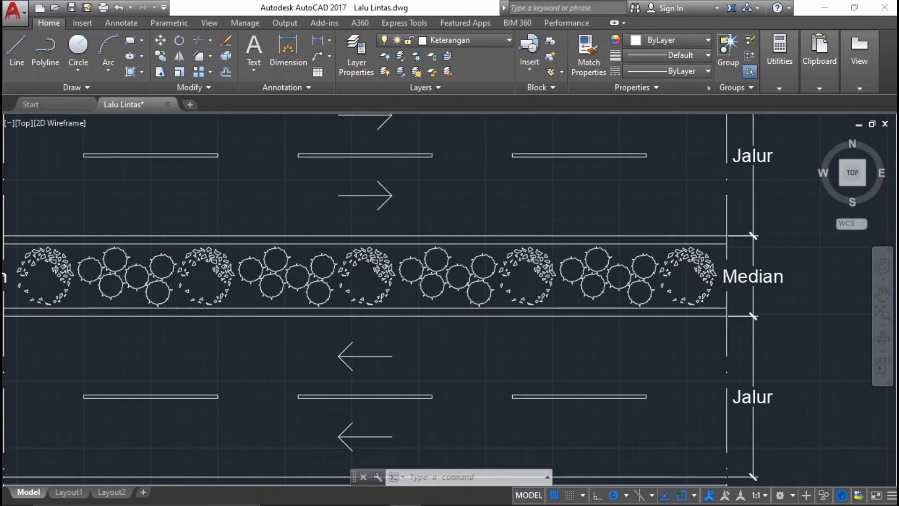
scroll(487, 311, down, 2)
scroll(468, 327, up, 2)
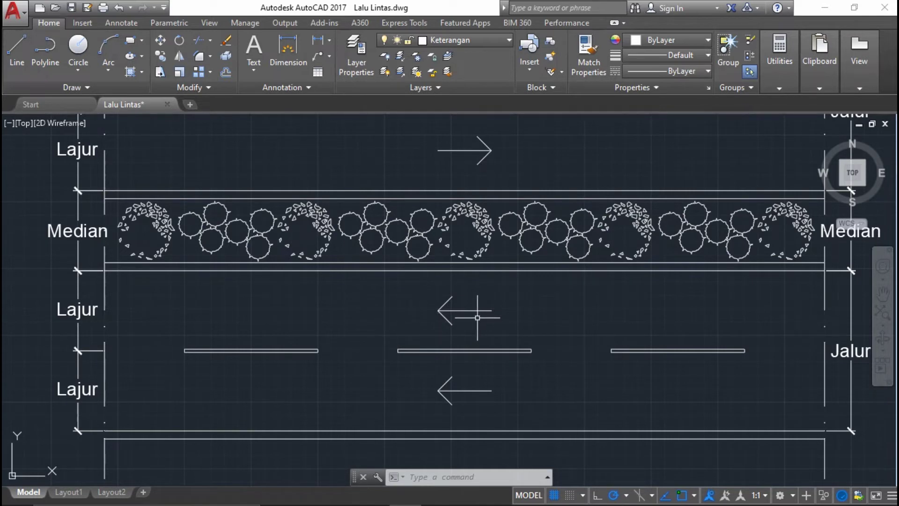
middle_drag(530, 281, 443, 310)
scroll(308, 224, down, 3)
middle_drag(428, 207, 351, 336)
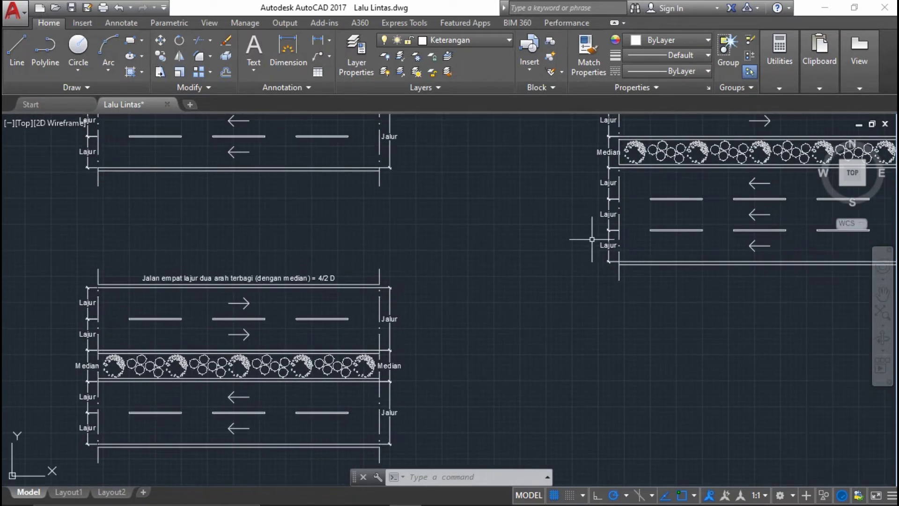
Step: Centre the 6/2 D six-lane divided road and zoom in on its upper lanes
middle_drag(570, 235, 281, 338)
scroll(343, 185, up, 2)
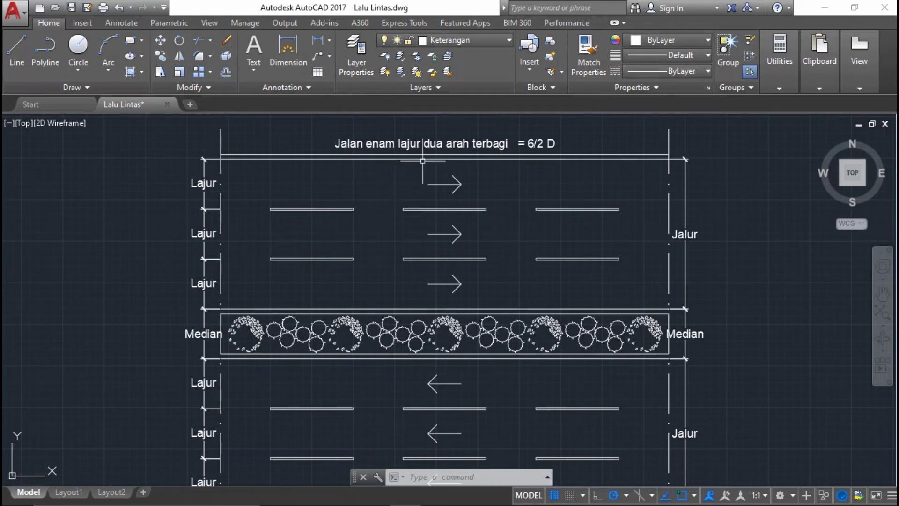
scroll(396, 172, down, 2)
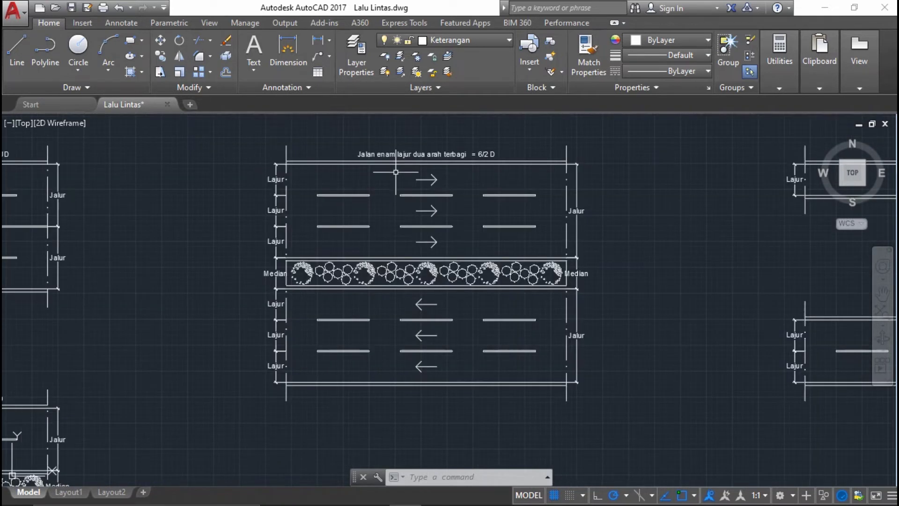
scroll(396, 172, up, 2)
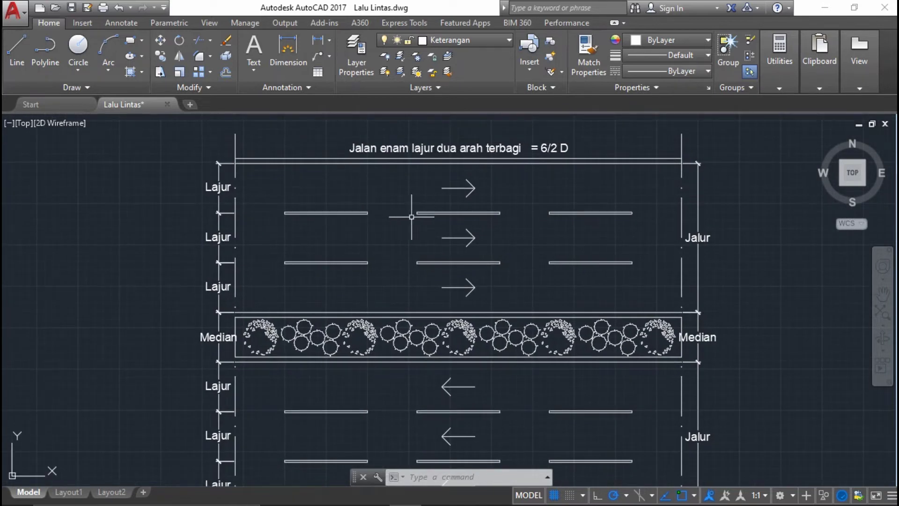
middle_drag(625, 255, 573, 235)
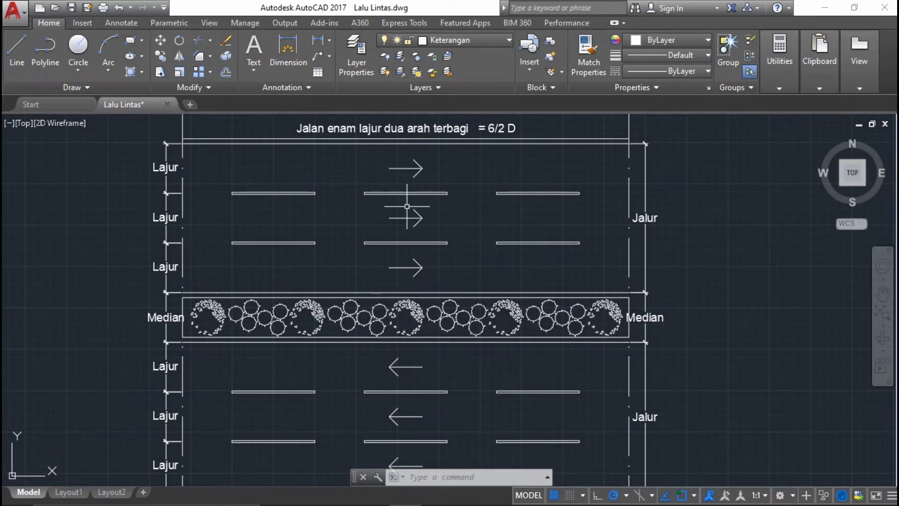
Step: Pan down to the 6/2 D road's lower lanes, then back to its title
middle_drag(415, 328, 431, 285)
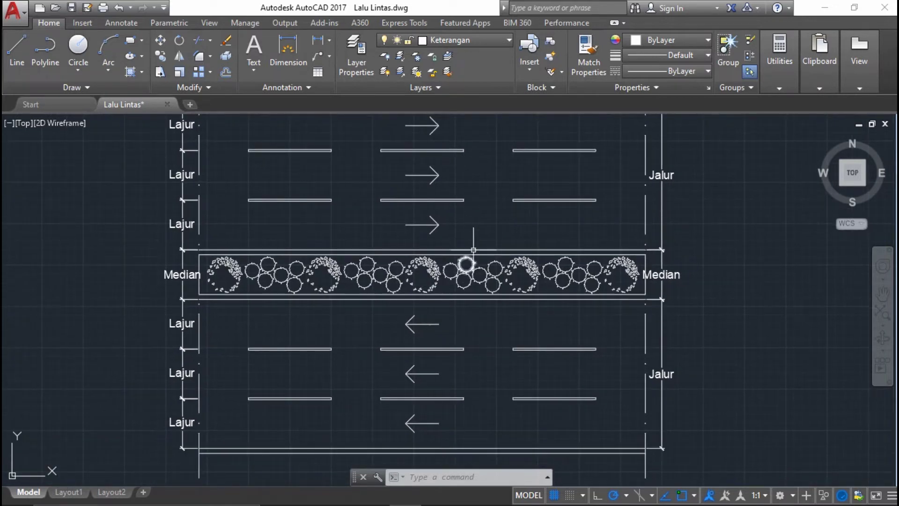
middle_drag(466, 261, 467, 326)
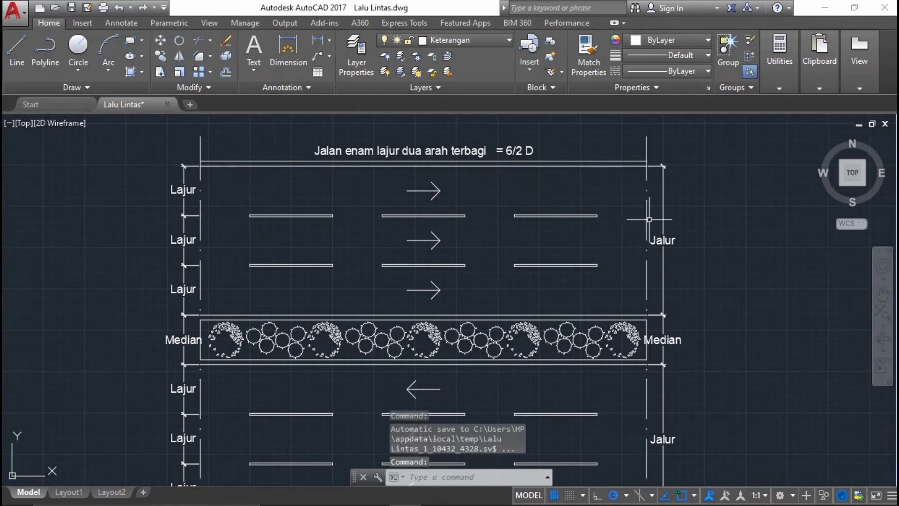
middle_drag(760, 201, 759, 124)
middle_drag(658, 203, 710, 141)
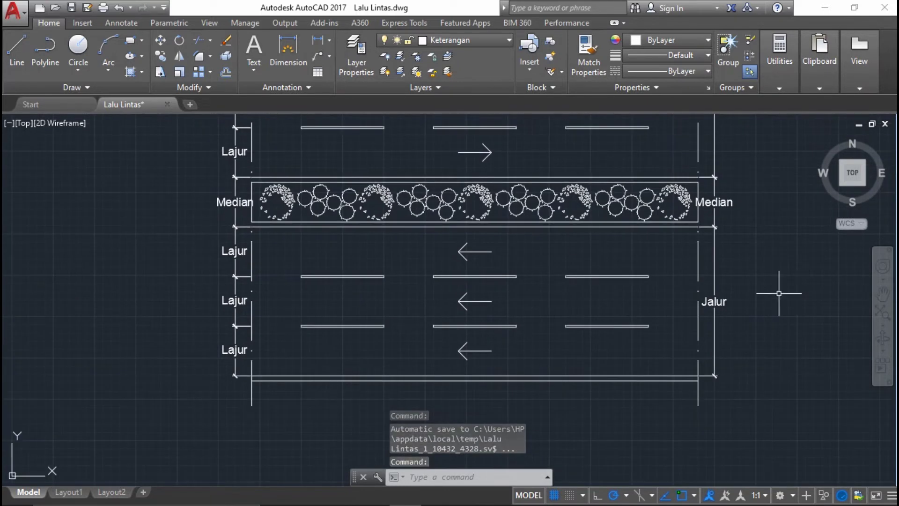
middle_drag(662, 195, 534, 303)
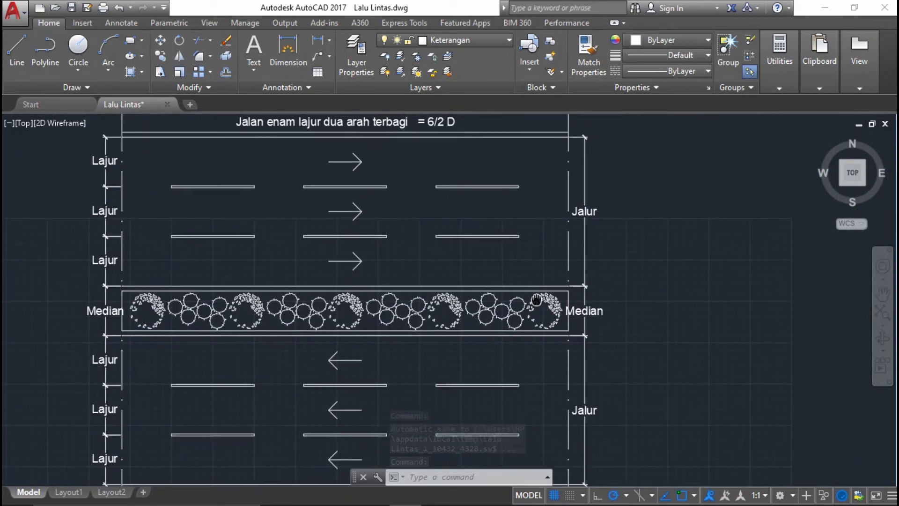
scroll(358, 217, down, 5)
Step: Zoom out and pan across the 2/1 and 3/1 one-way road diagrams
scroll(462, 197, up, 3)
scroll(606, 200, up, 3)
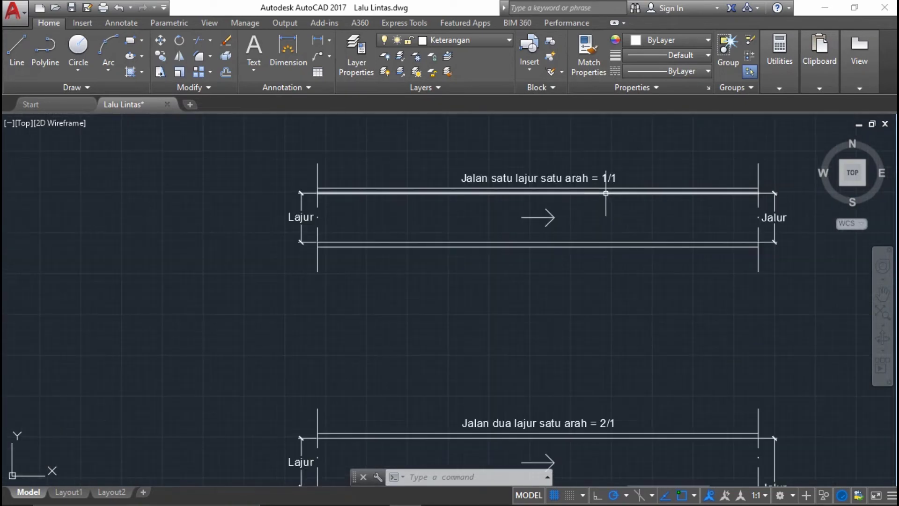
scroll(605, 191, up, 2)
scroll(440, 182, down, 4)
scroll(449, 167, up, 2)
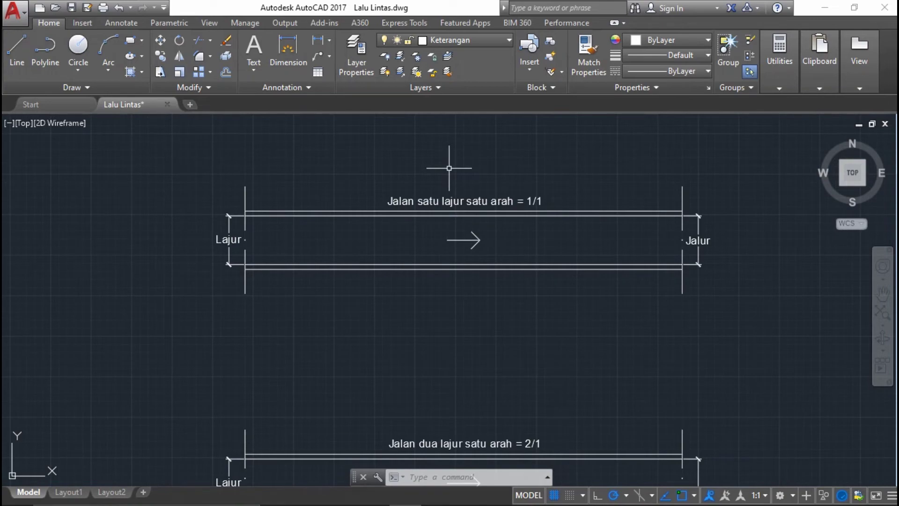
scroll(448, 192, up, 3)
scroll(478, 217, down, 5)
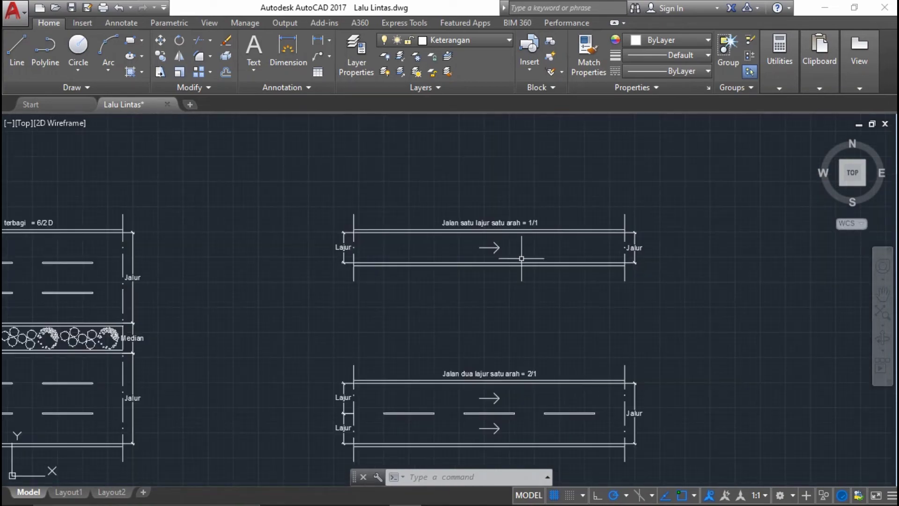
middle_drag(525, 281, 520, 96)
scroll(500, 307, up, 2)
middle_drag(499, 307, 536, 165)
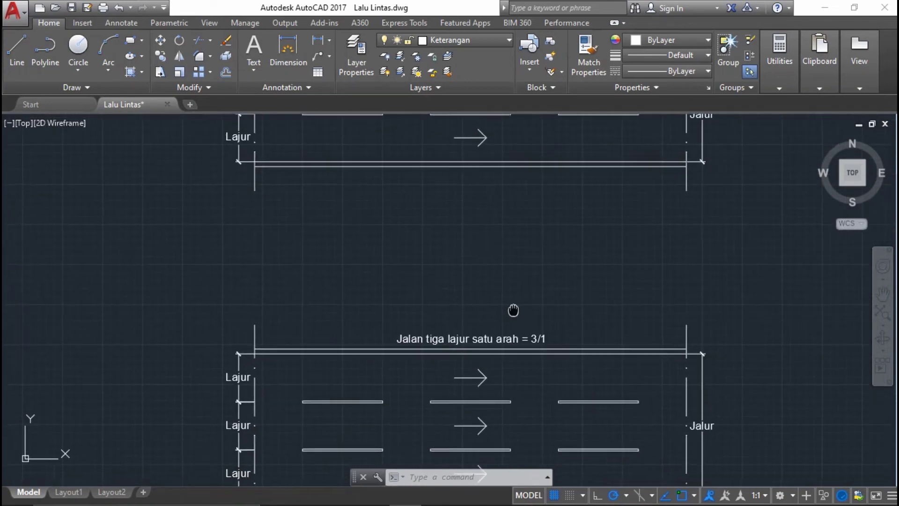
scroll(582, 371, down, 5)
Step: Centre the 1/1 single-lane one-way road and zoom in until it fills the view
middle_drag(582, 371, 582, 449)
scroll(582, 145, up, 5)
middle_drag(582, 145, 521, 297)
scroll(535, 195, down, 5)
scroll(515, 176, up, 5)
middle_drag(663, 213, 451, 267)
scroll(452, 267, down, 1)
scroll(495, 231, up, 5)
scroll(451, 217, down, 4)
scroll(452, 217, up, 4)
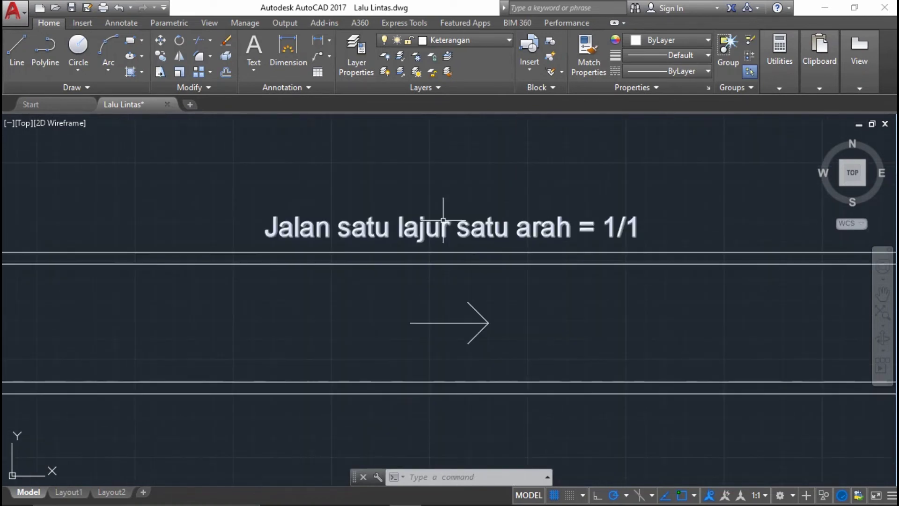
scroll(482, 195, down, 2)
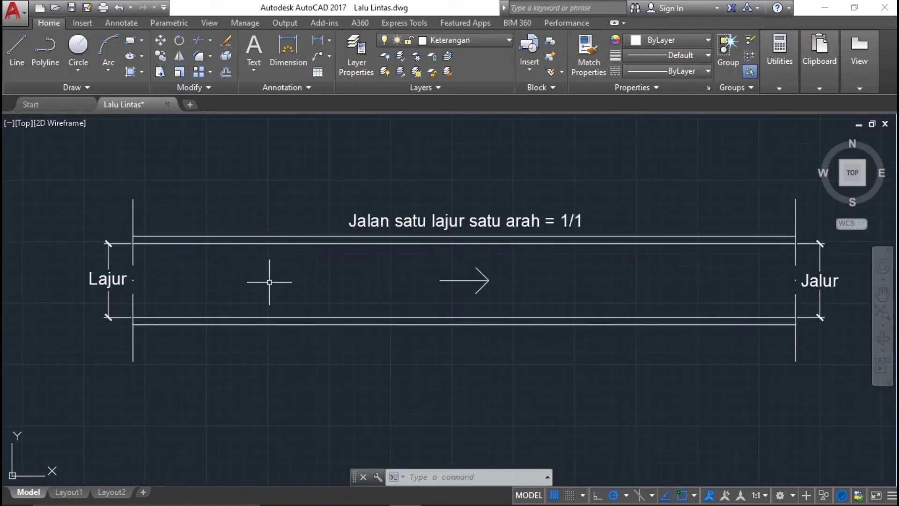
scroll(563, 206, down, 4)
Step: Zoom to the 2/1 two-lane one-way road and shift it up in view
scroll(568, 191, up, 8)
scroll(572, 141, down, 4)
scroll(569, 133, down, 4)
scroll(529, 290, up, 4)
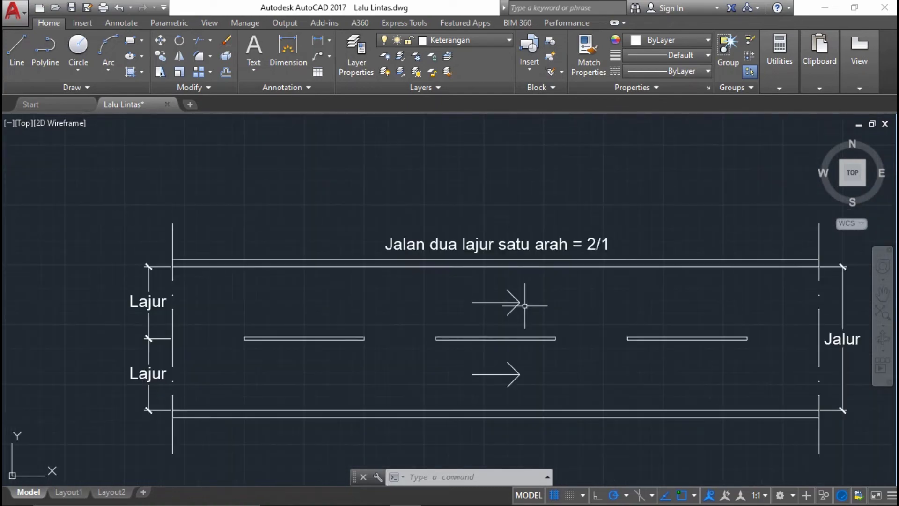
middle_drag(649, 294, 618, 241)
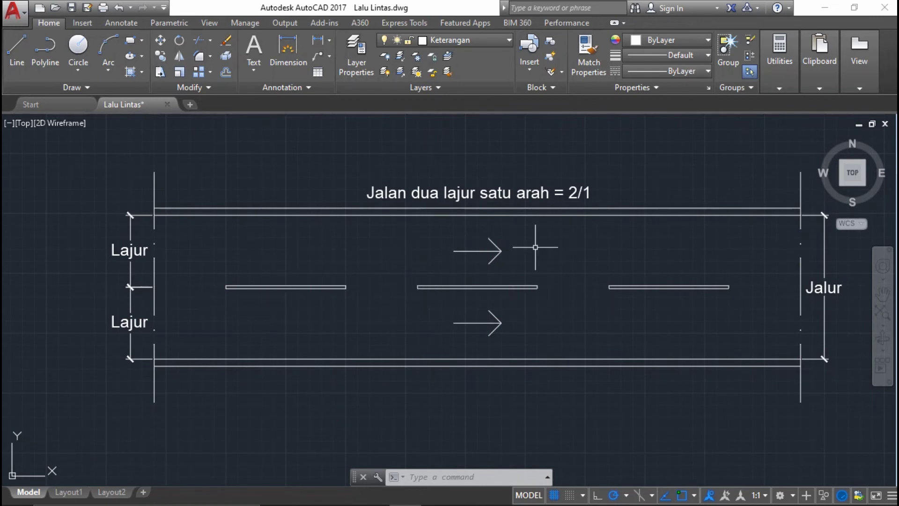
Step: Zoom in and out between the 2/1 and 3/1 one-way road diagrams
scroll(543, 274, down, 7)
scroll(562, 178, up, 5)
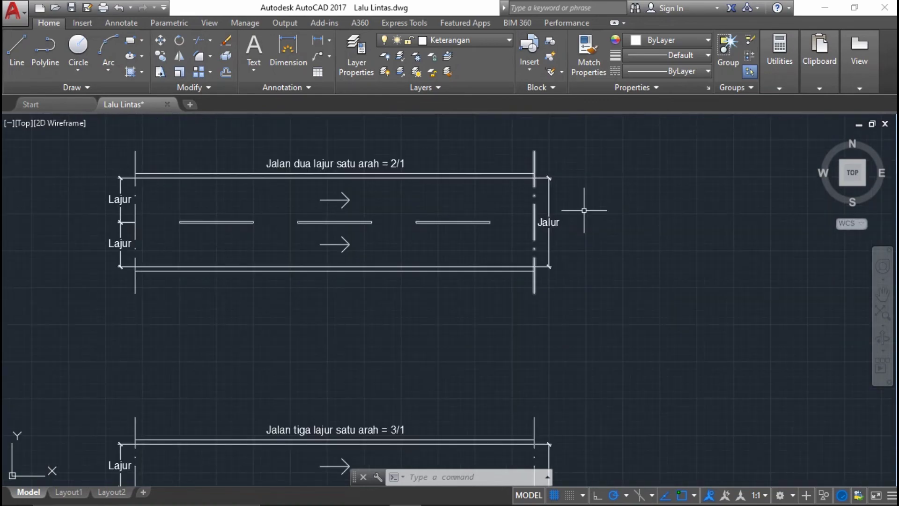
scroll(533, 220, down, 4)
scroll(538, 253, up, 4)
scroll(534, 241, down, 4)
scroll(599, 393, up, 2)
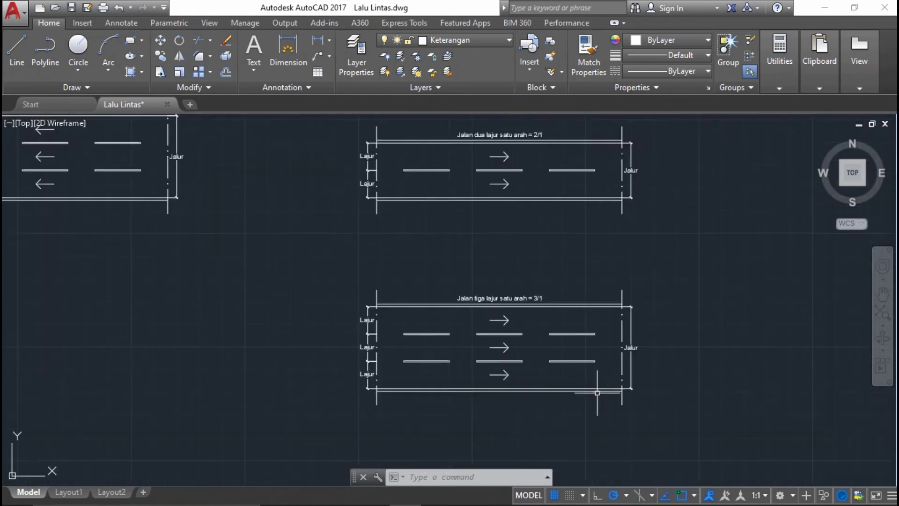
scroll(599, 393, up, 2)
scroll(549, 263, up, 1)
scroll(539, 264, up, 2)
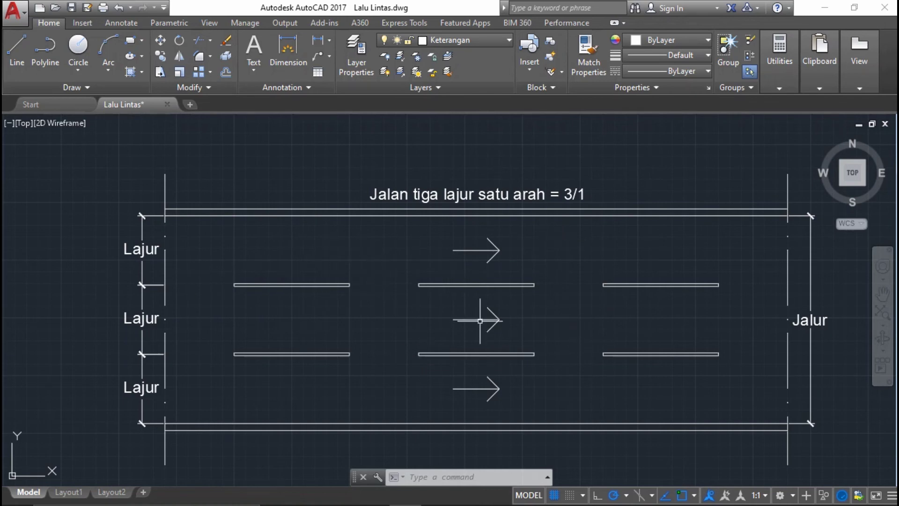
Step: Zoom in on the 3/1 road's three lanes and dividers, then out to show 2/1 beside it
scroll(508, 315, down, 6)
scroll(478, 261, up, 6)
scroll(484, 251, down, 4)
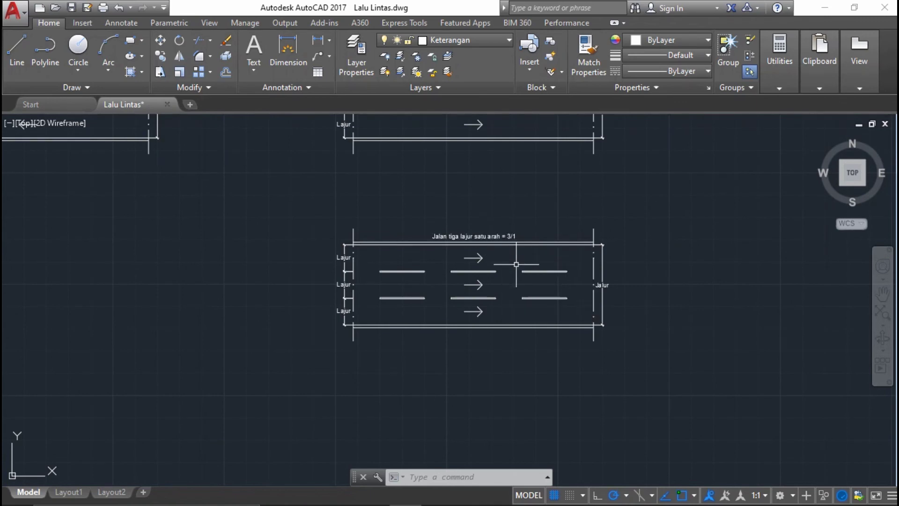
scroll(494, 262, up, 4)
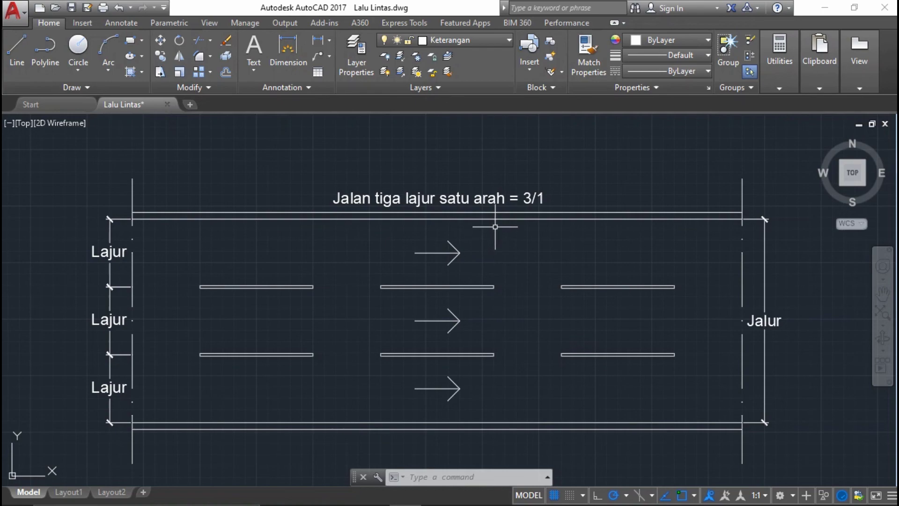
scroll(495, 226, down, 4)
scroll(512, 246, down, 3)
scroll(524, 243, up, 3)
scroll(555, 310, down, 2)
scroll(555, 311, down, 2)
scroll(543, 338, up, 5)
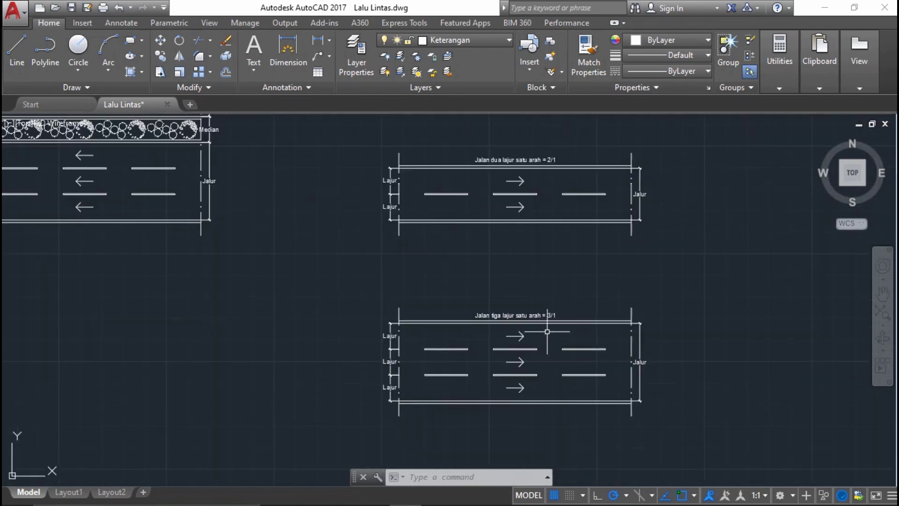